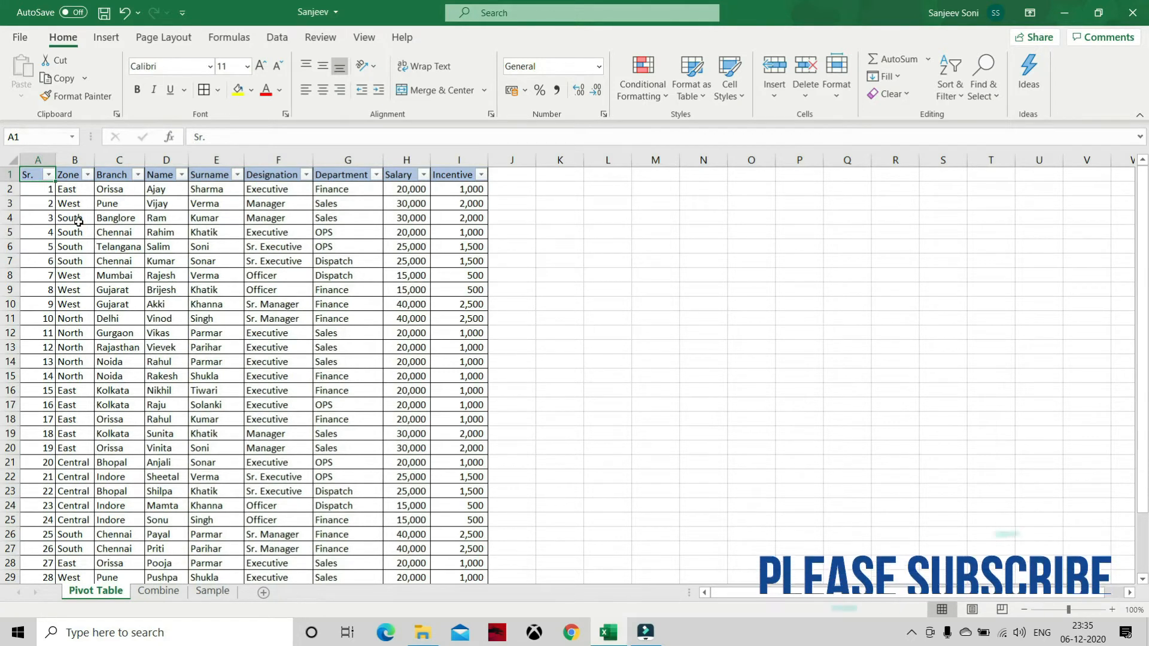
Step: Review the zones available in the source table's Zone column filter
click(88, 176)
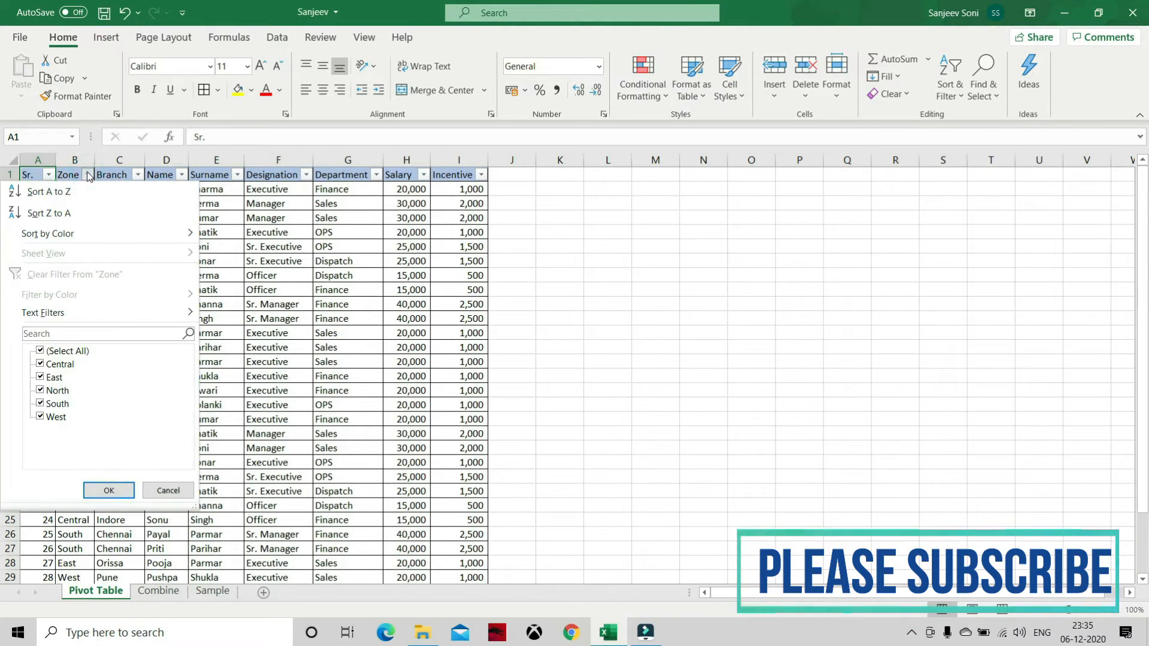
click(88, 175)
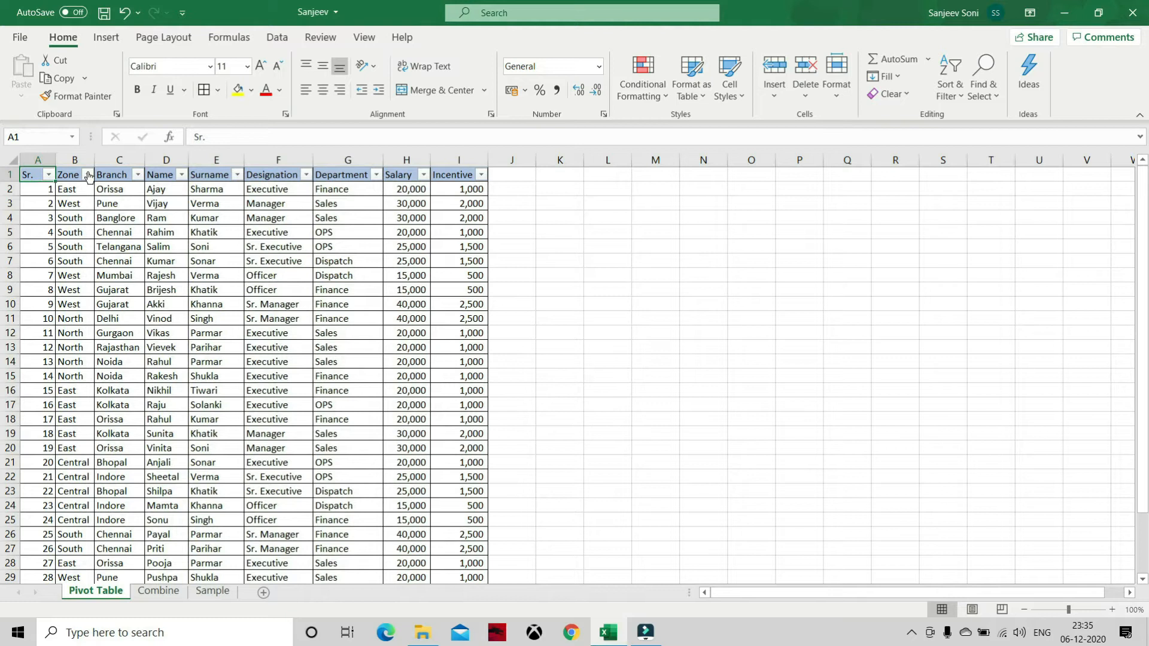
Step: Select the whole source table A1:I33 and start creating a PivotTable from it
key(ctrl+shift+Right)
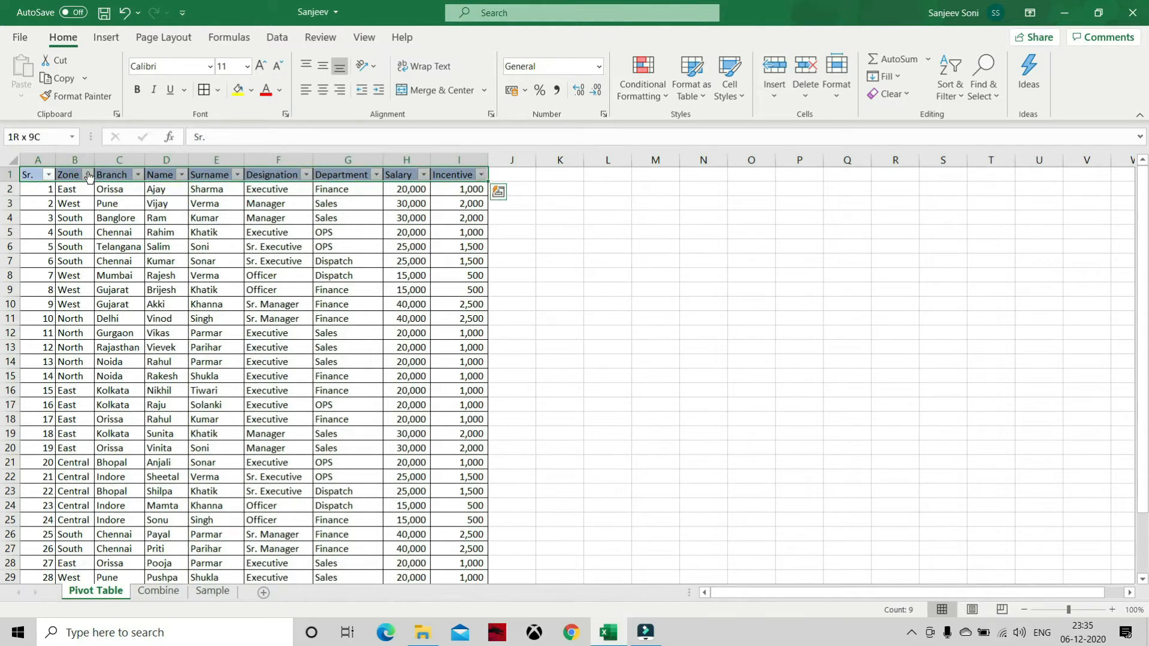
key(ctrl+shift+Down)
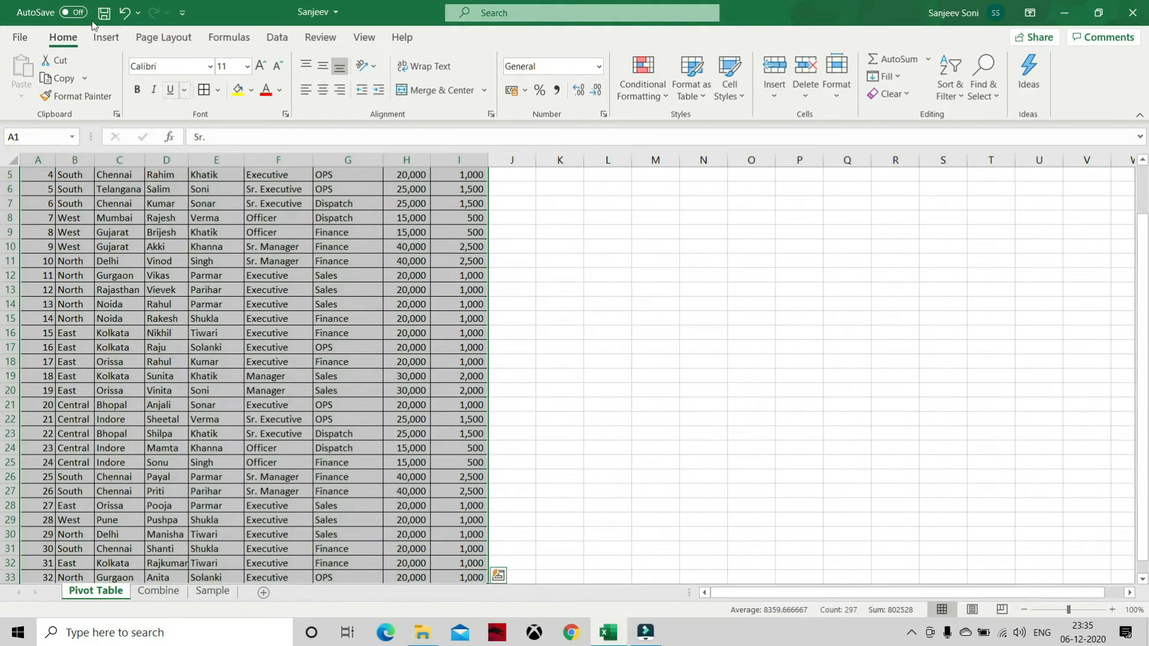
click(105, 40)
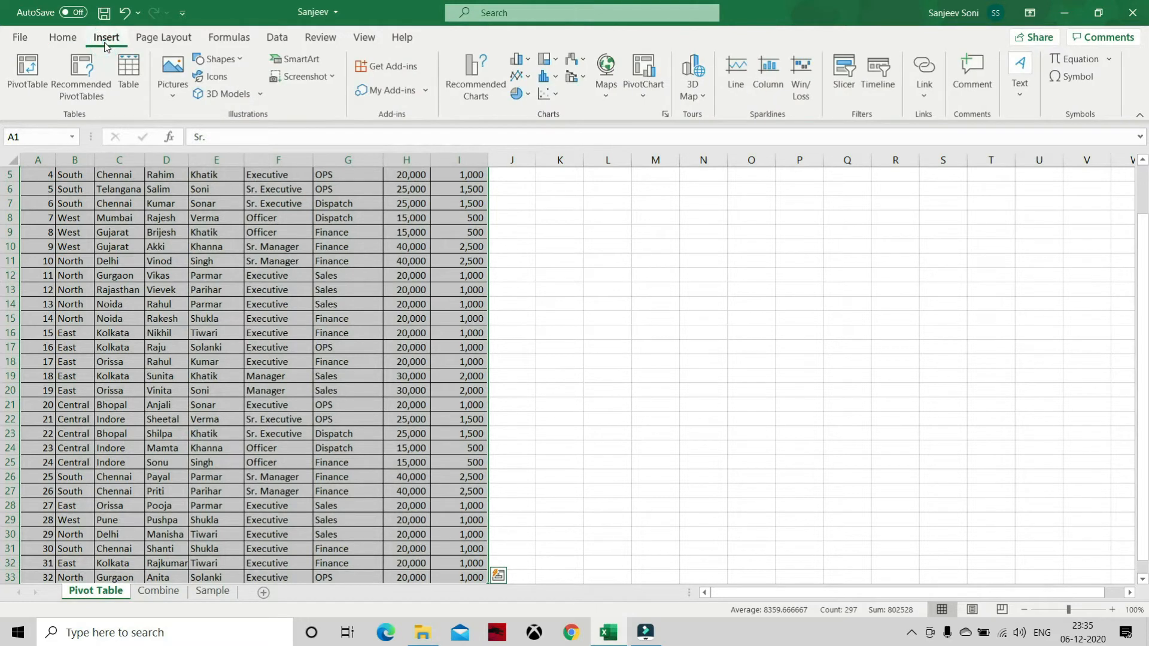
click(22, 88)
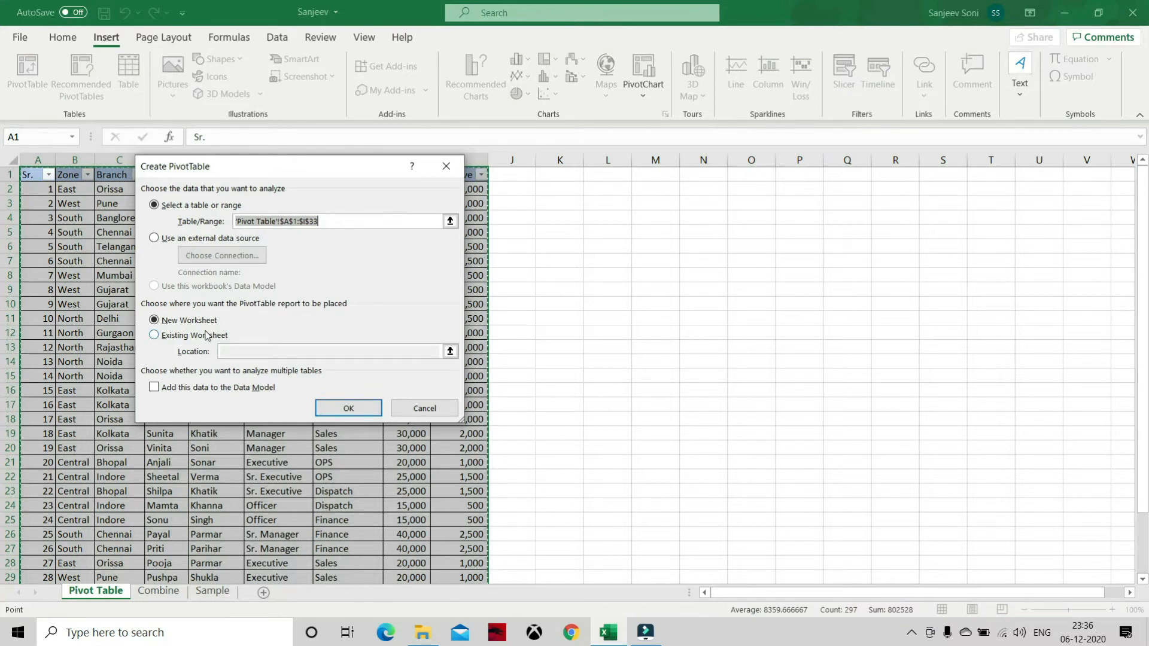
Step: Place the PivotTable on the existing worksheet at cell L1 of the Pivot Table sheet and create it
click(155, 322)
click(157, 336)
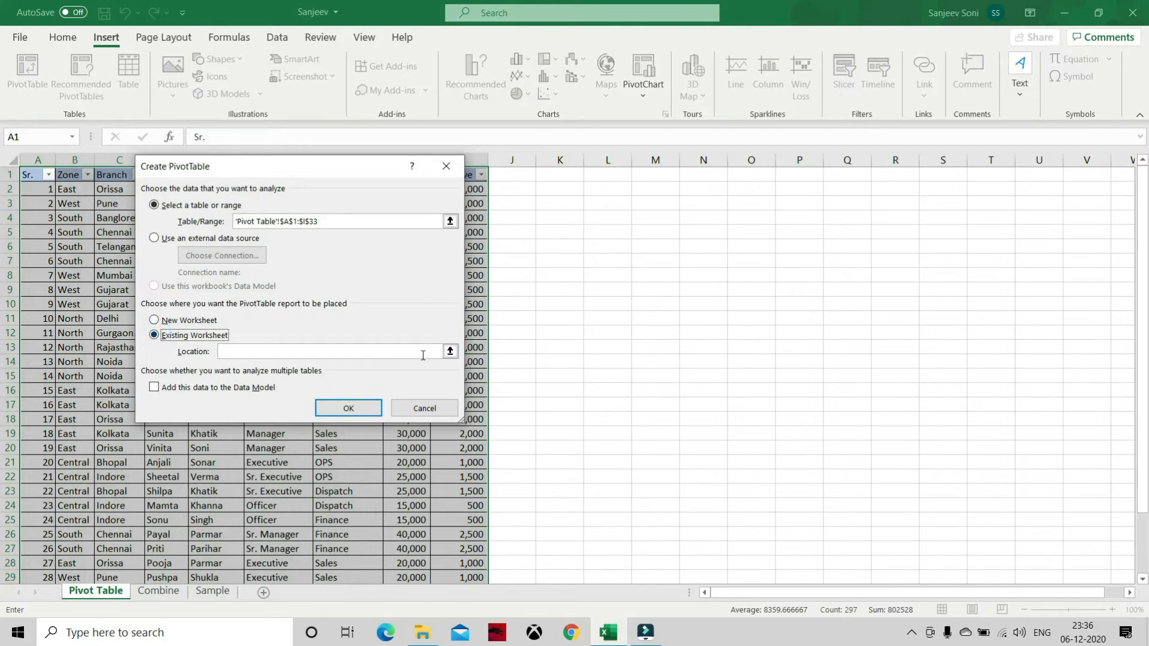
click(455, 354)
click(450, 352)
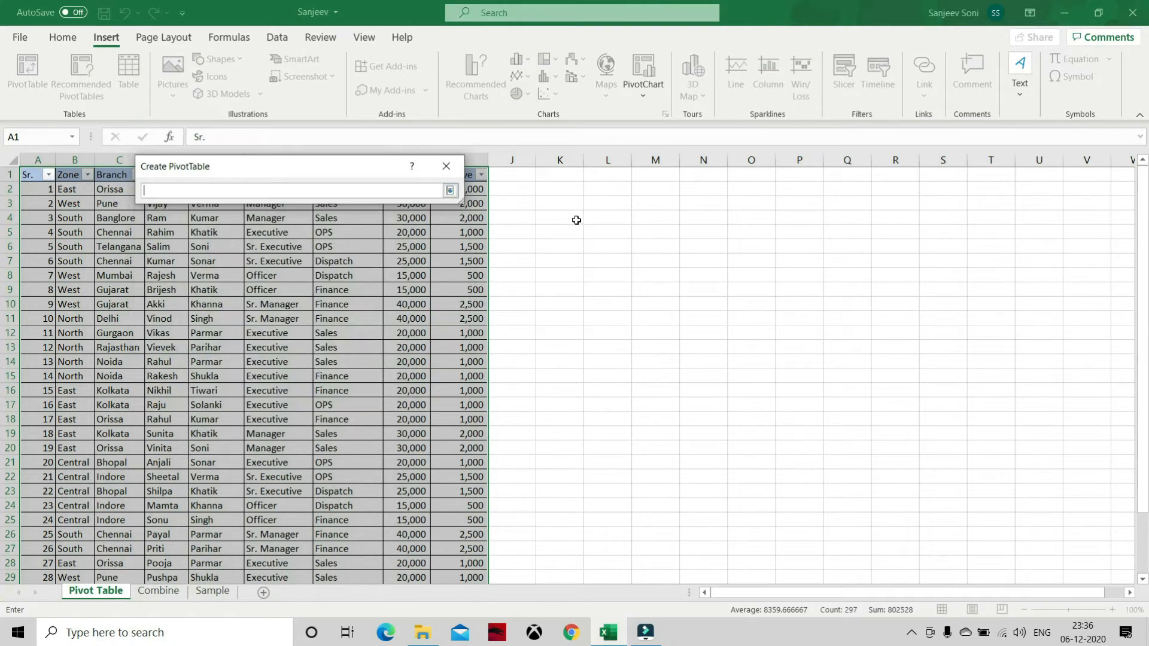
click(617, 174)
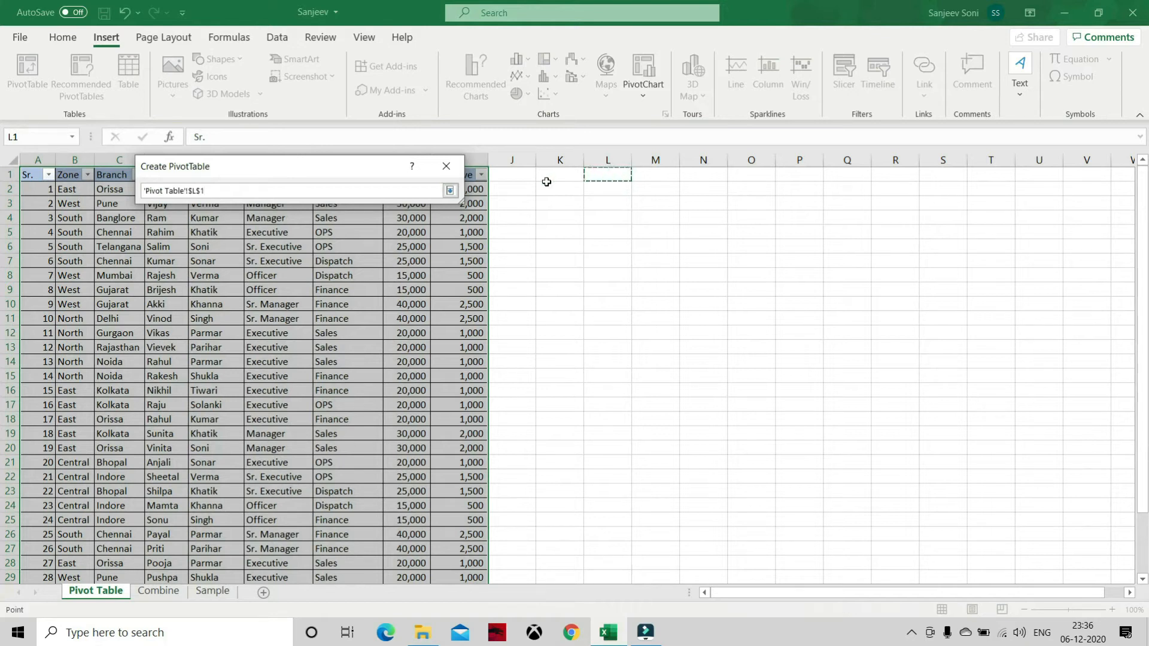
click(450, 191)
click(364, 410)
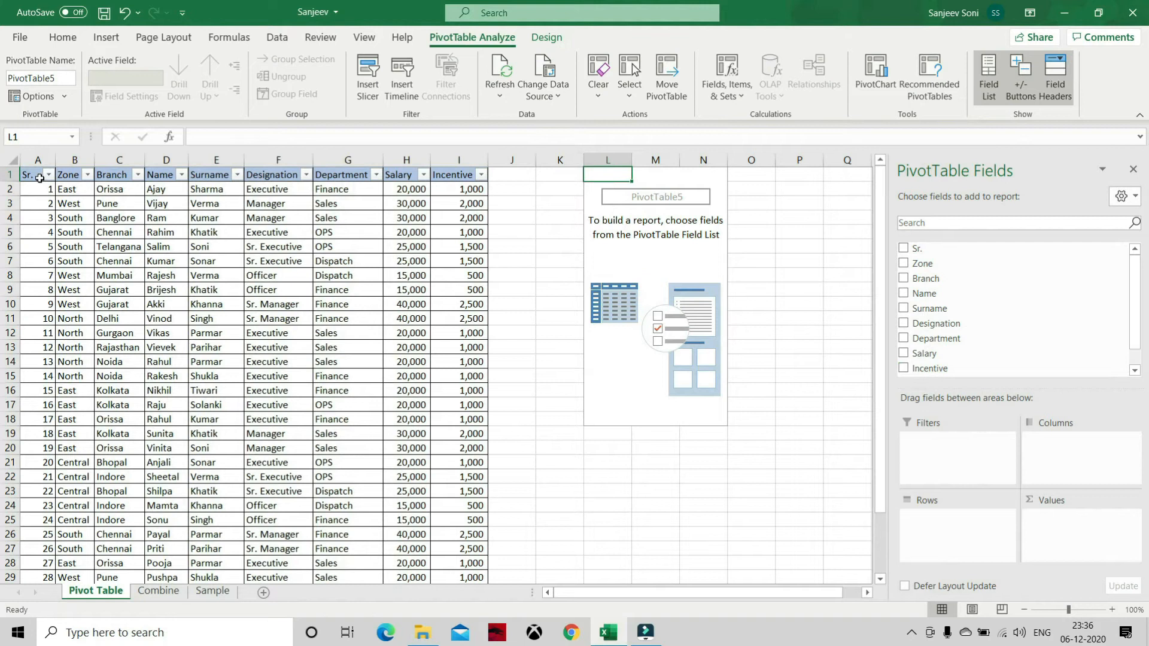
Step: Add Zone to the PivotTable's rows and the sums of Salary and Incentive to its values
drag(33, 175, 454, 177)
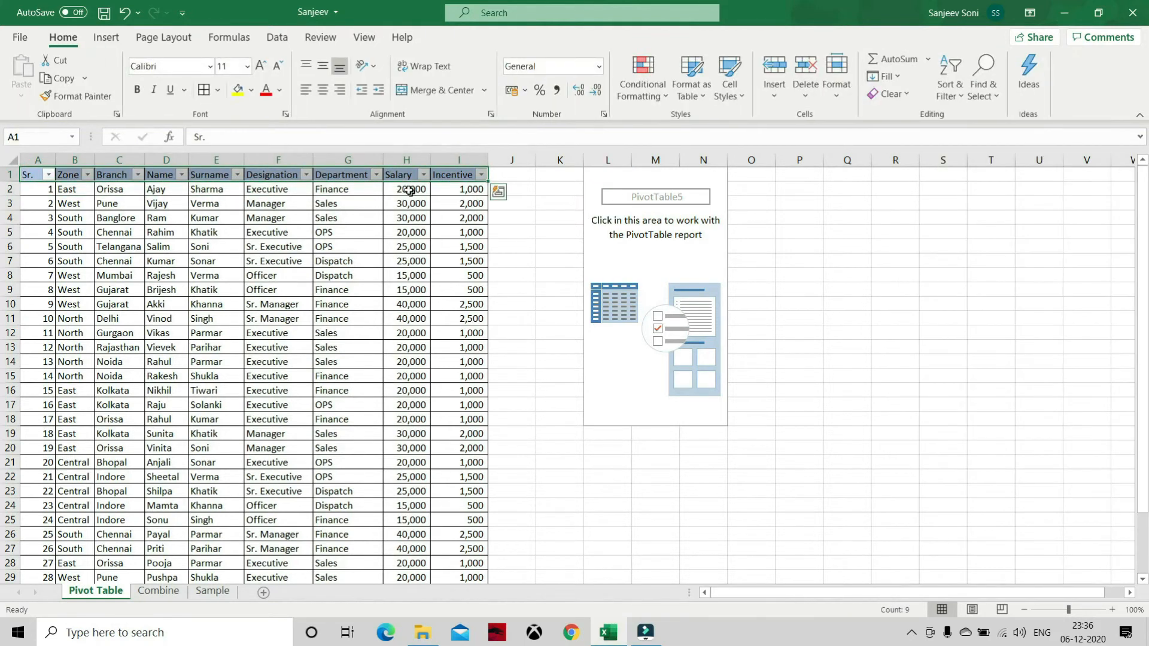
click(659, 260)
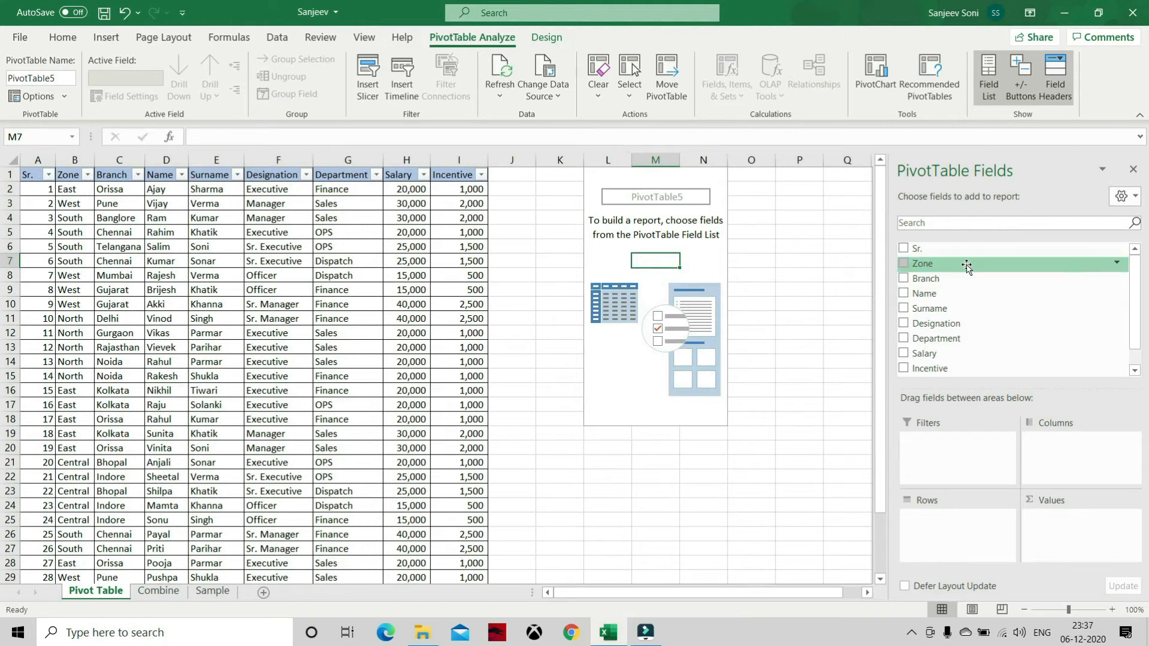
drag(967, 265, 962, 534)
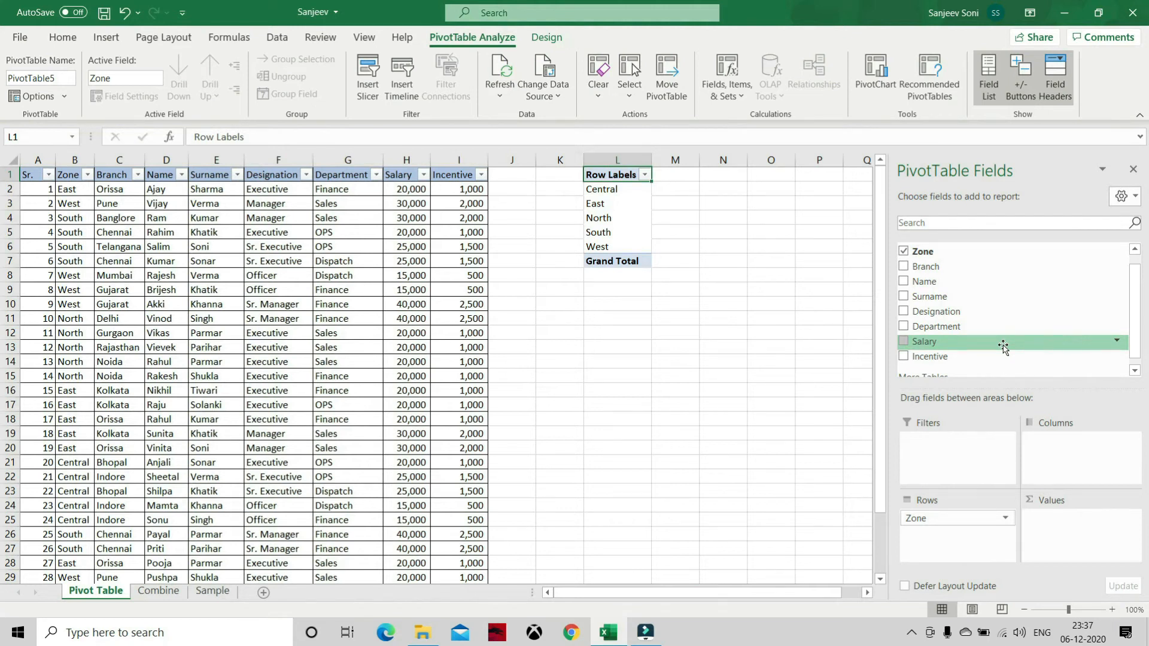
drag(1004, 347, 1063, 532)
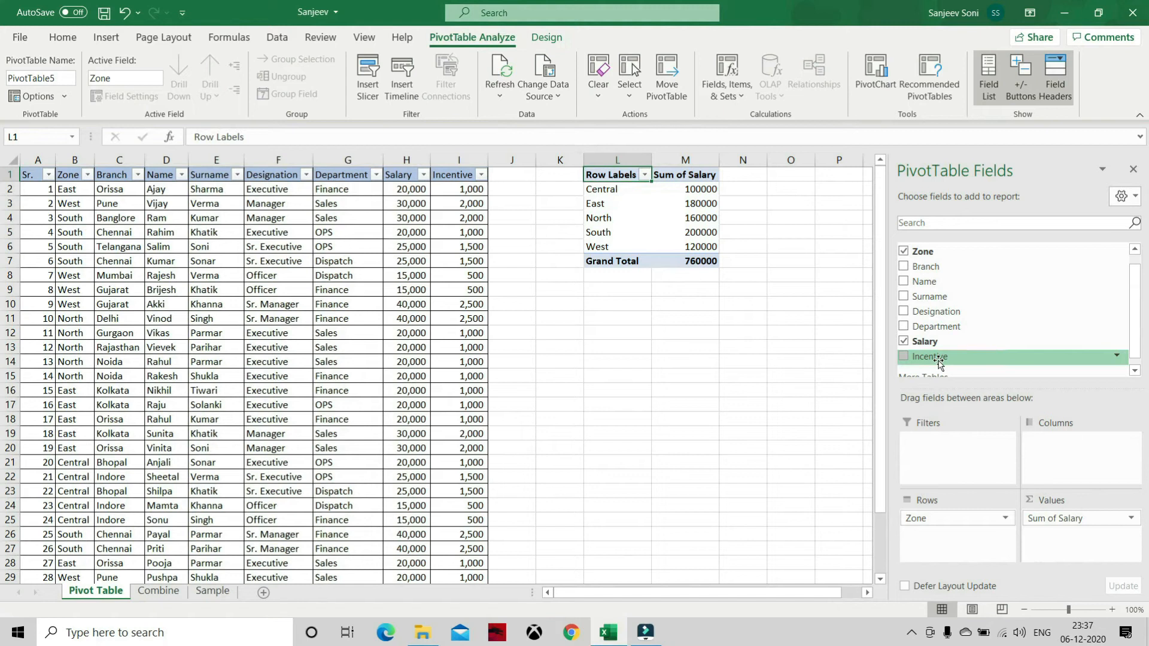
drag(939, 364, 1069, 546)
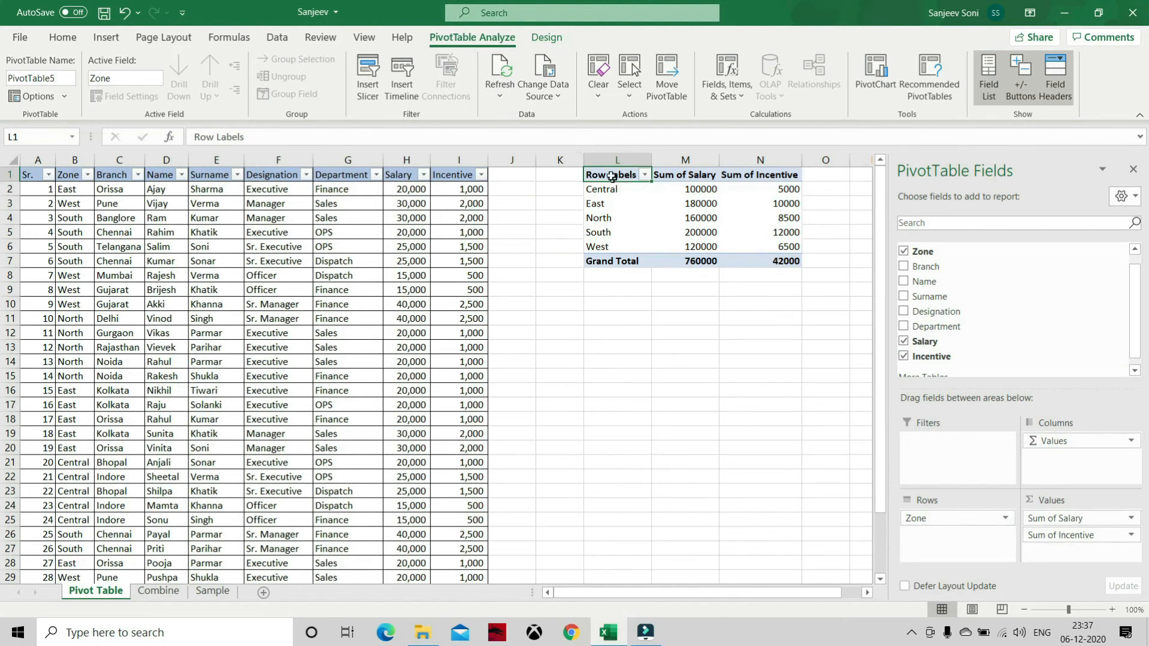
Step: Compare the PivotTable's zone rows with the entries in the source table's Zone filter
drag(612, 177, 770, 270)
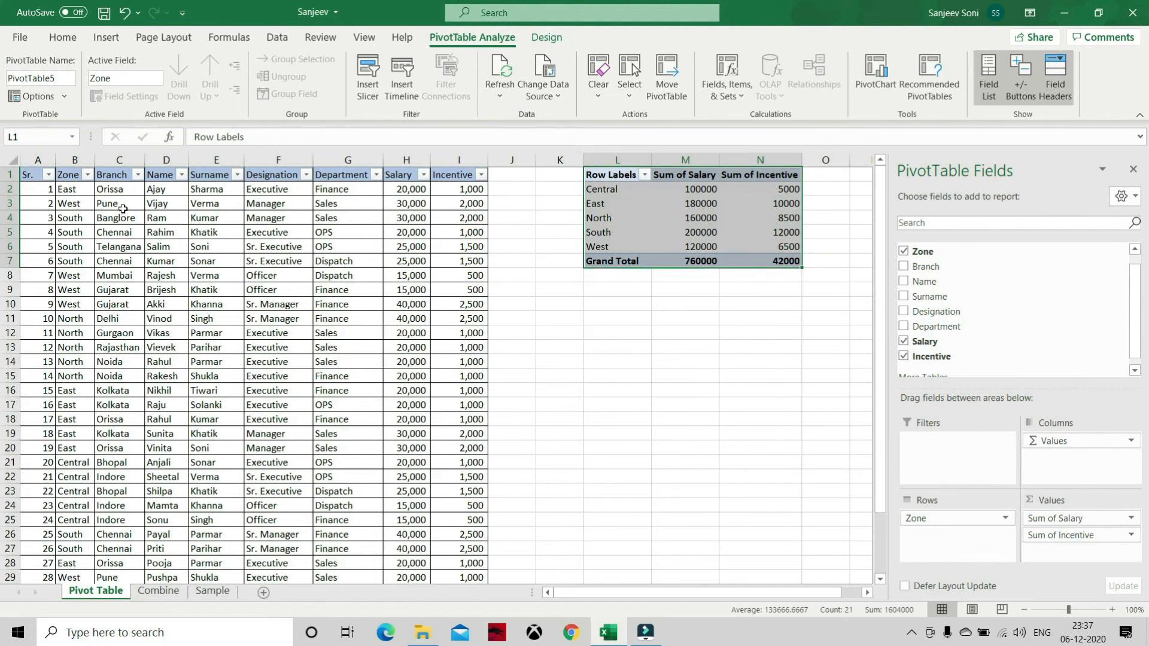
click(87, 174)
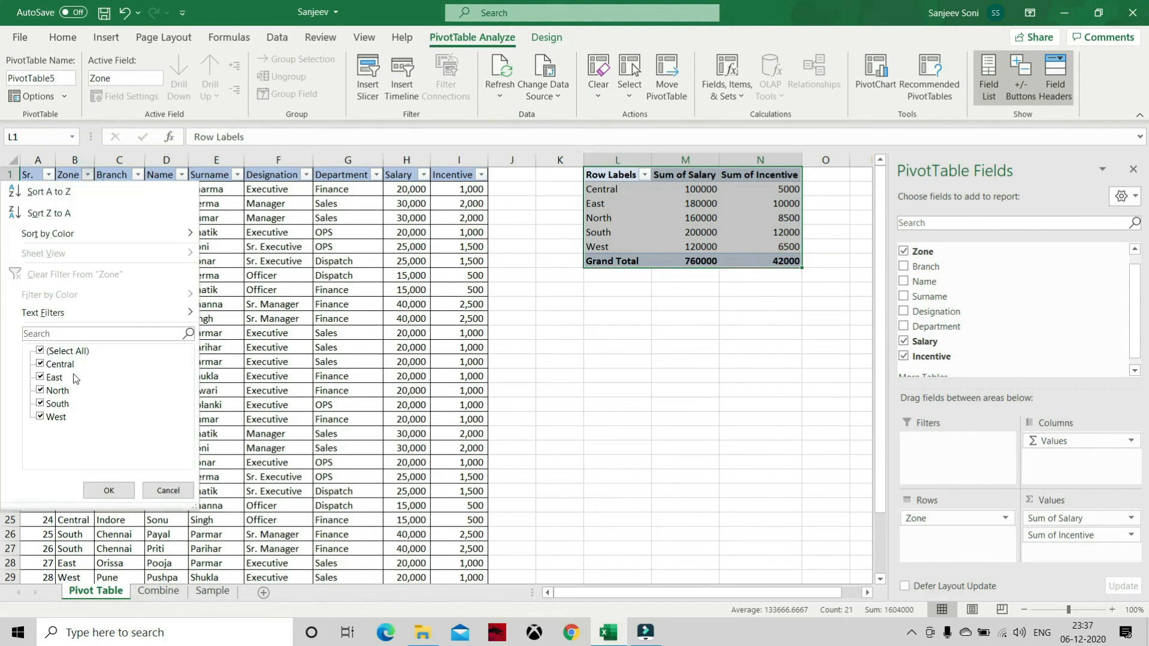
click(621, 197)
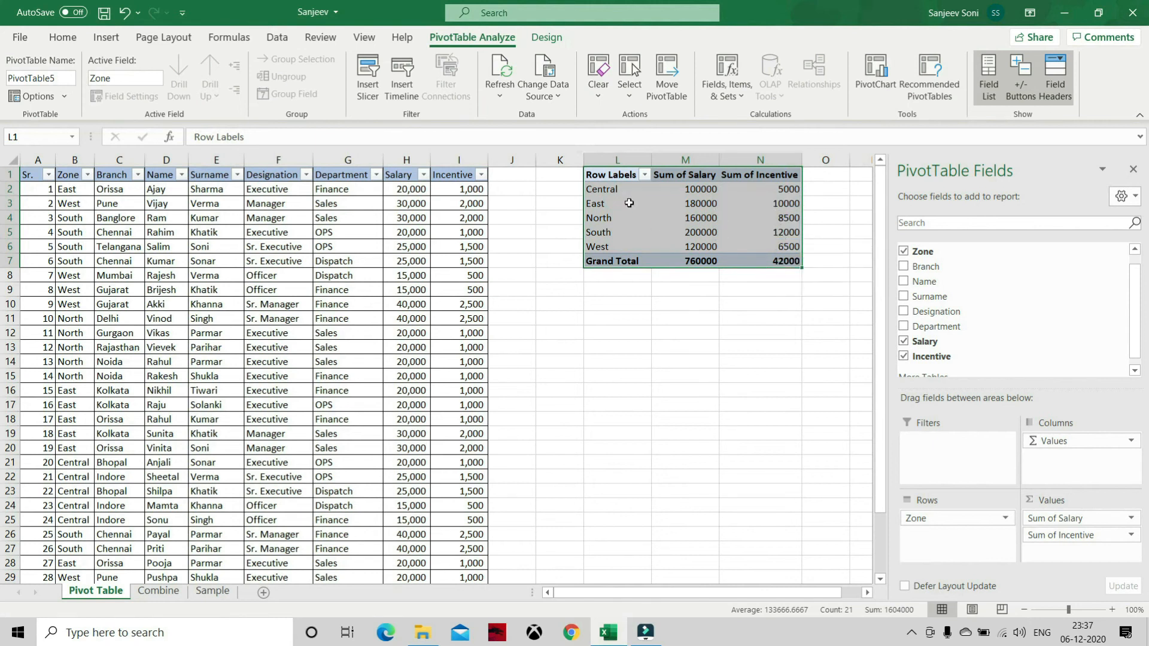
Step: Apply all borders to the PivotTable cells L1:N7
click(606, 174)
drag(606, 175, 775, 261)
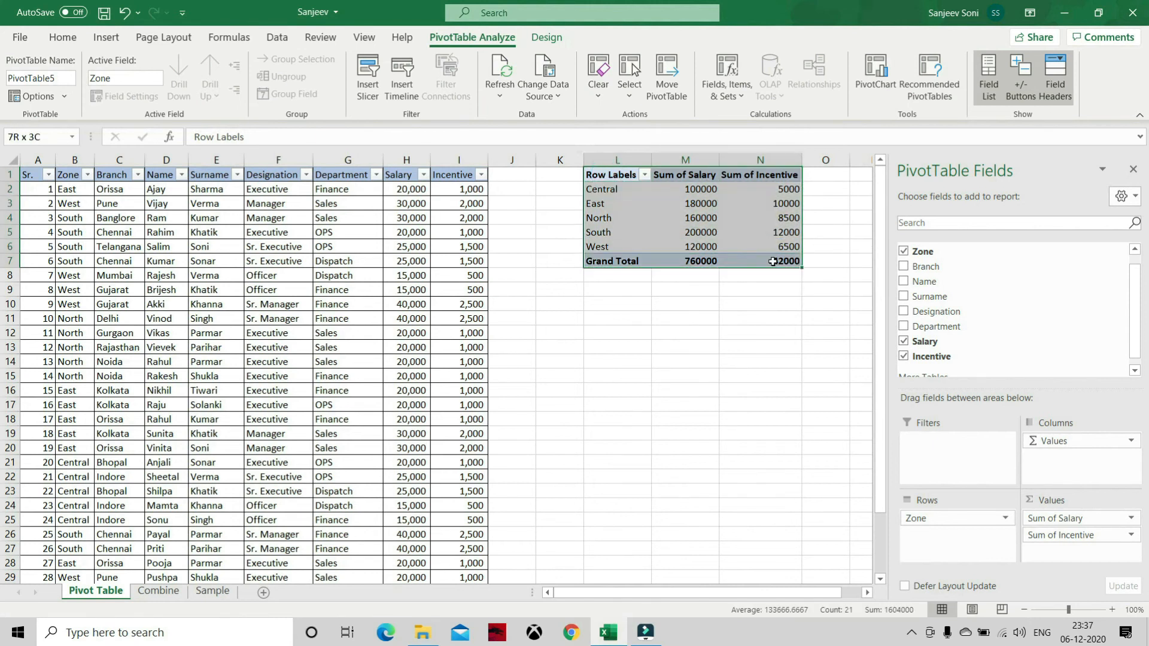
click(63, 37)
click(204, 91)
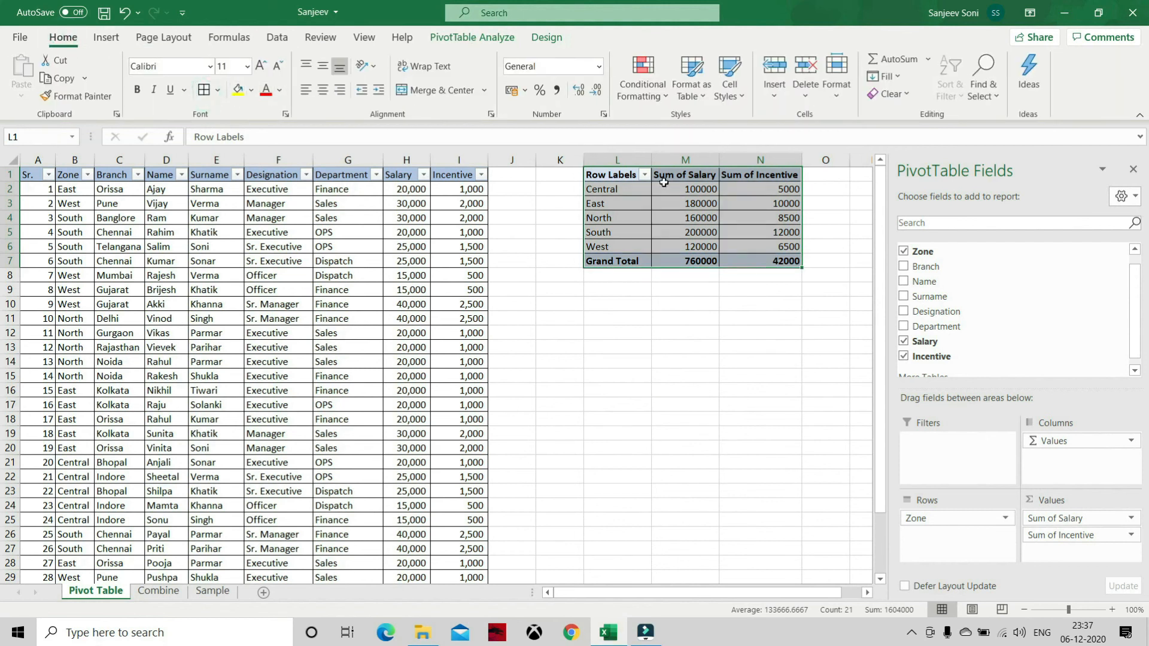
Step: Rename the PivotTable's Row Labels header to Zone and narrow column L
click(614, 177)
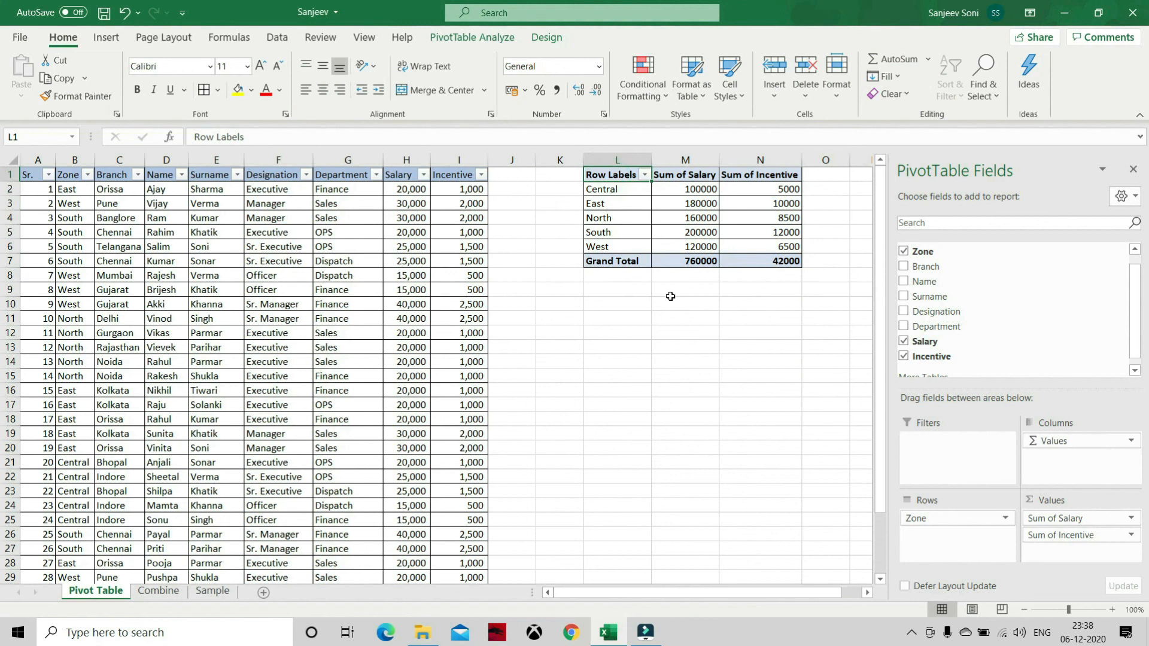
text(Zon)
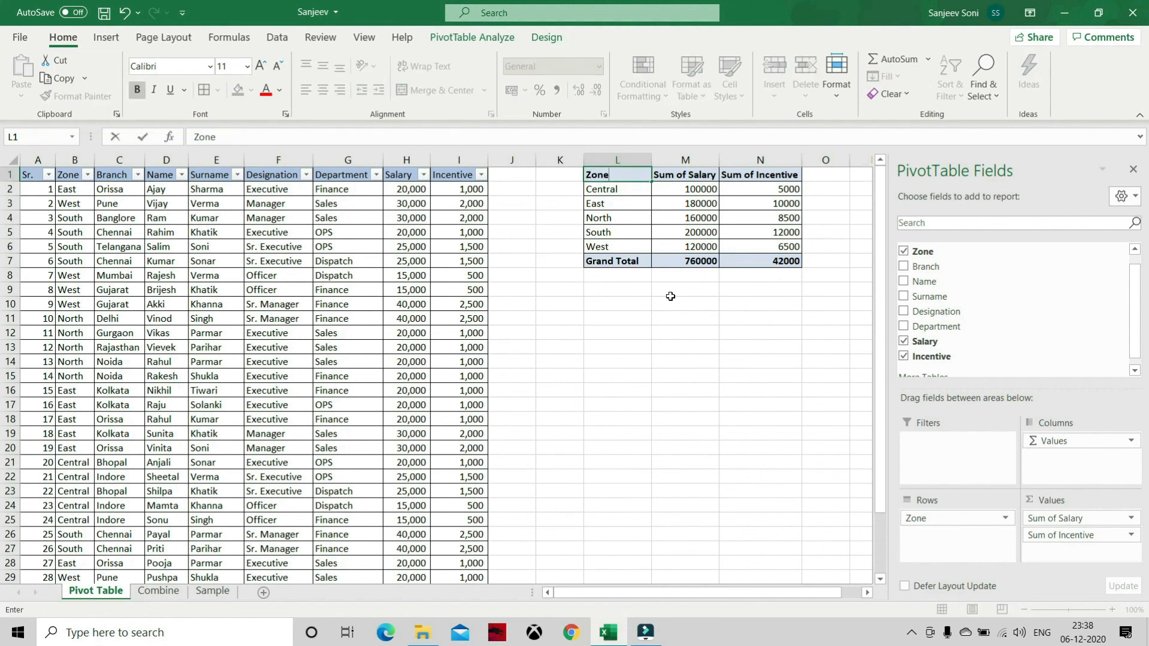
text(e)
key(Return)
key(Return)
key(Up)
key(Up)
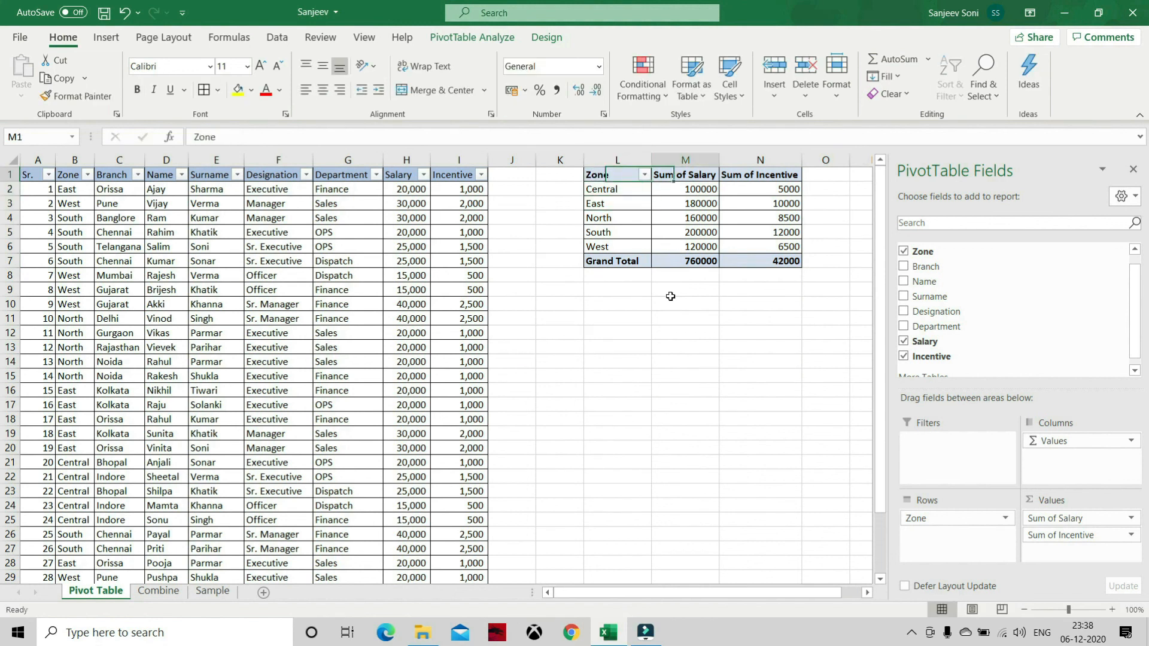
key(Right)
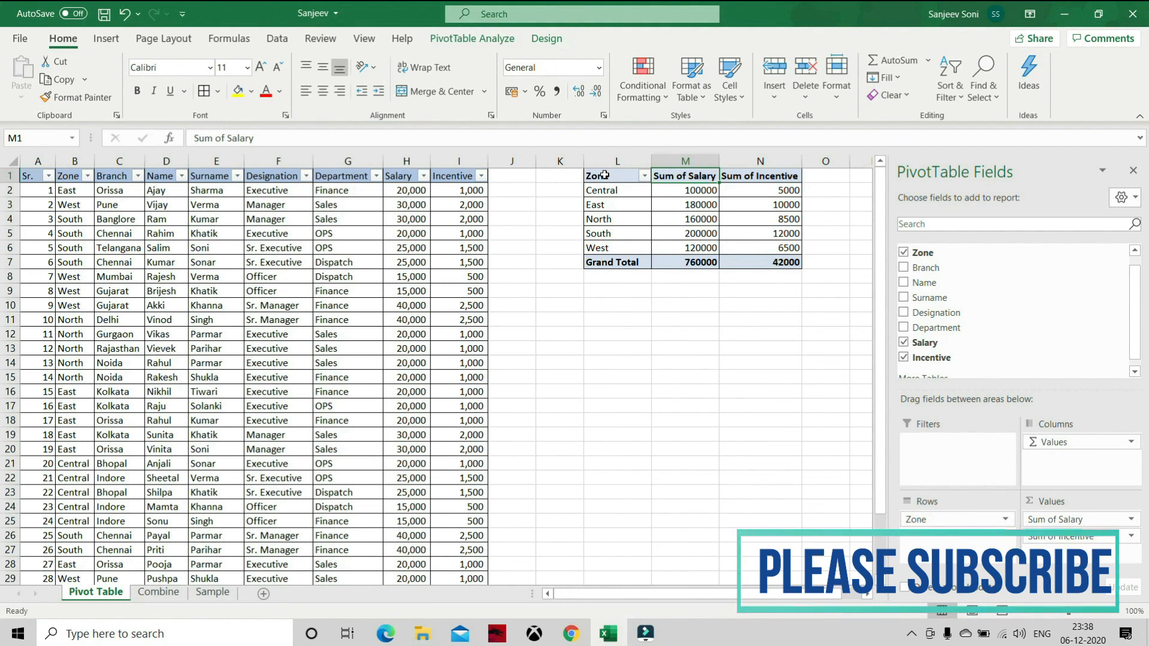
drag(651, 162, 630, 171)
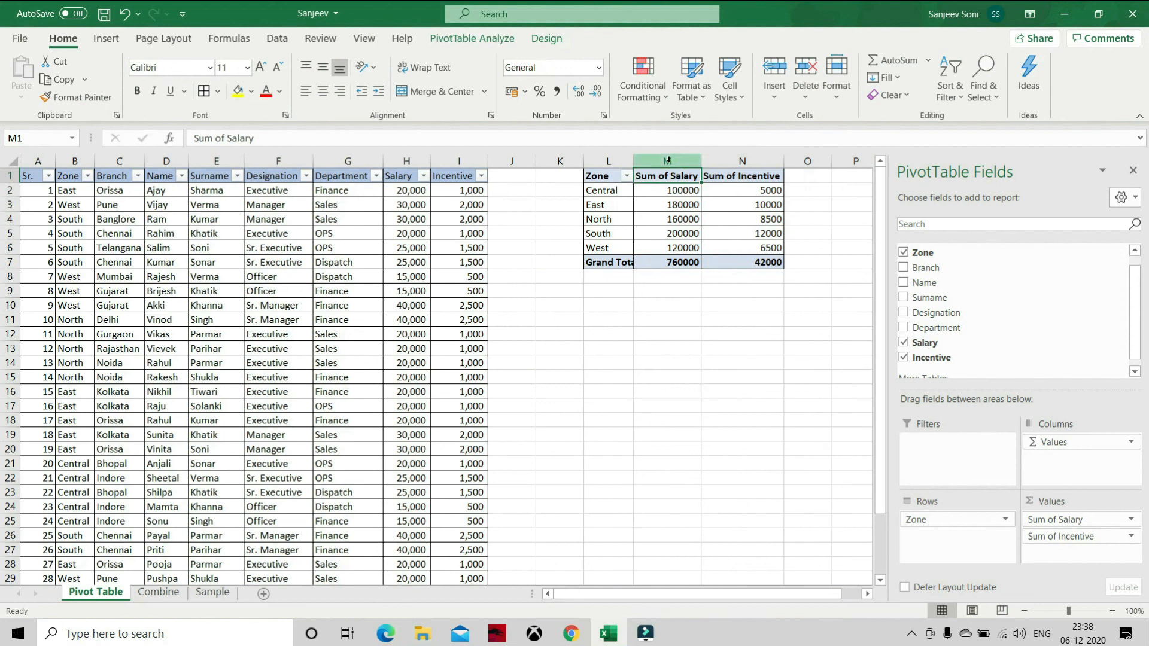